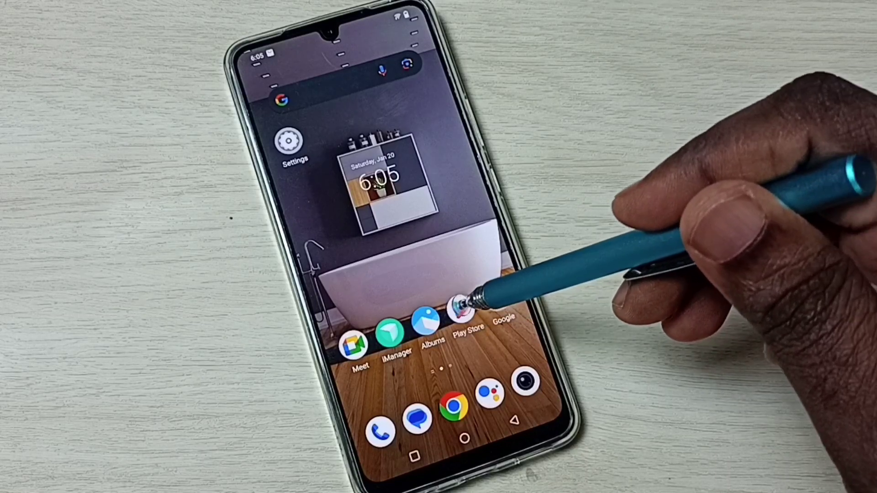
Search the Play Store for 'meta quest' using the suggested search term
{"action": "left_click", "coordinate": [461, 307]}
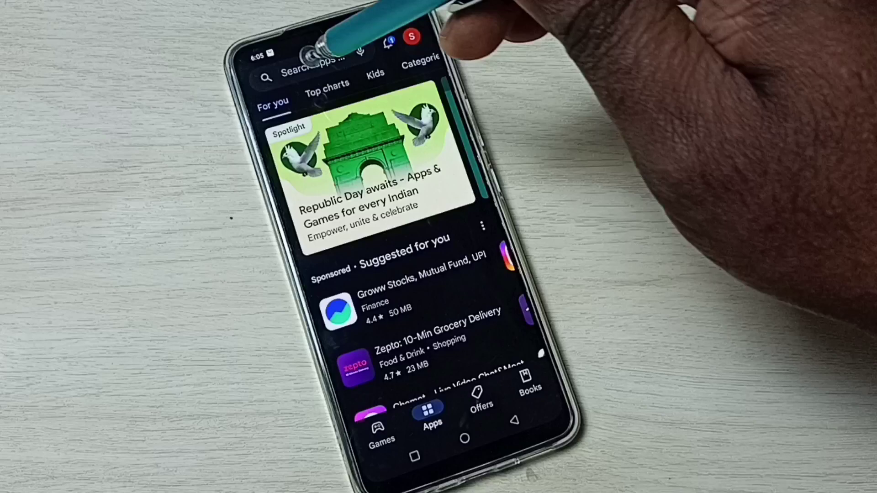
{"action": "left_click", "coordinate": [317, 65]}
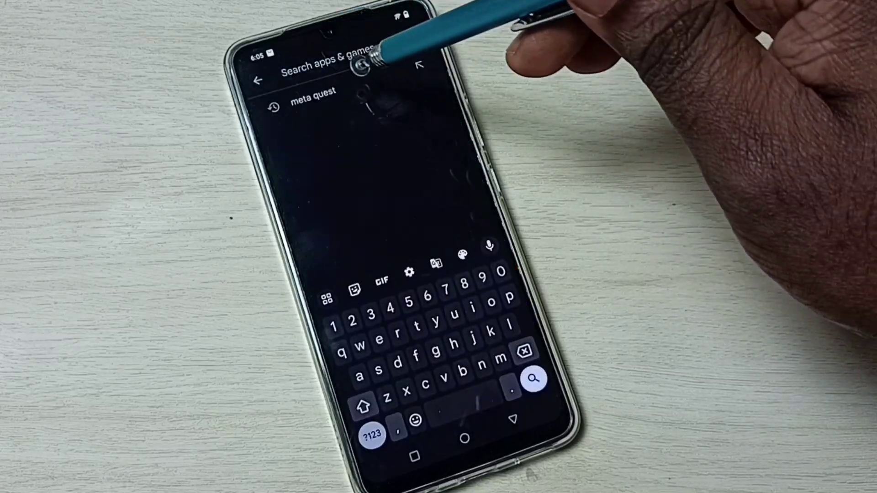
{"action": "left_click", "coordinate": [374, 68]}
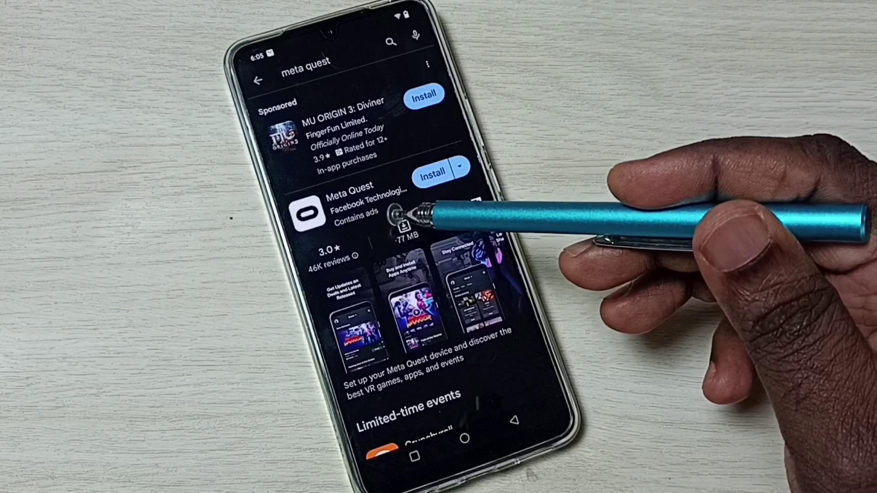
Install the Meta Quest app by Facebook Technologies from its store page
{"action": "left_click", "coordinate": [438, 175]}
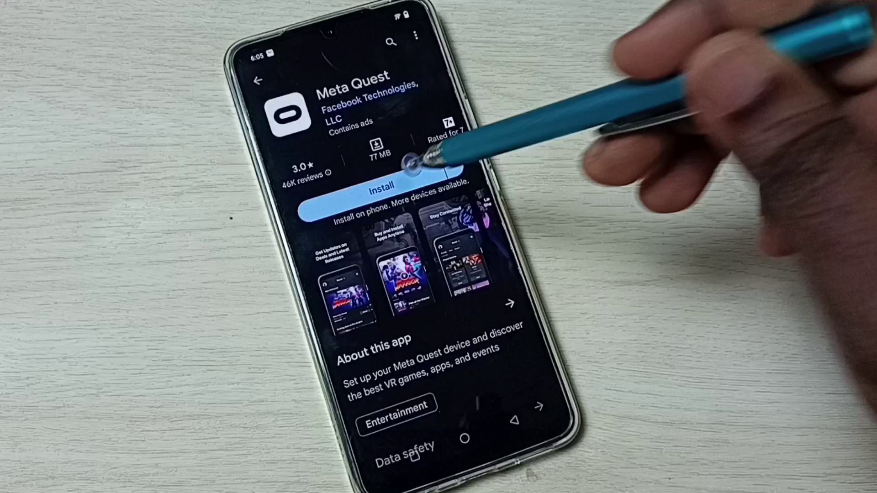
{"action": "left_click", "coordinate": [409, 172]}
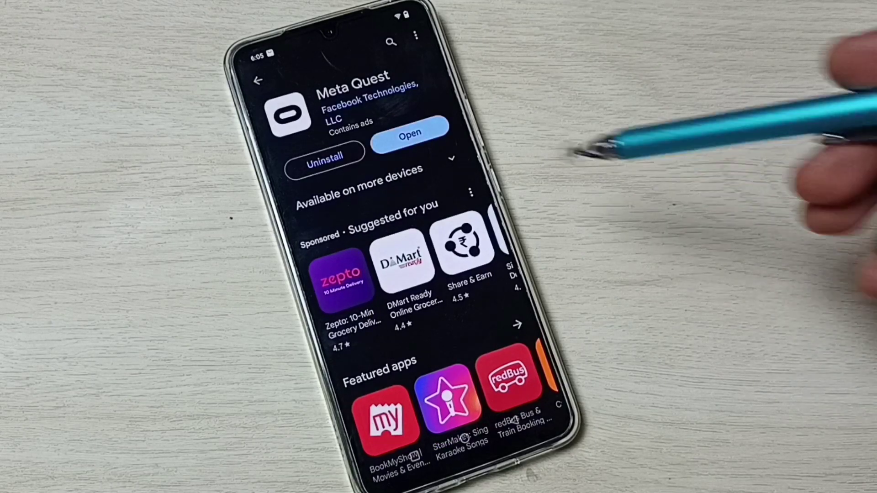
Launch Meta Quest and choose 'Continue with email' on the Meta login screen
{"action": "left_click", "coordinate": [422, 123]}
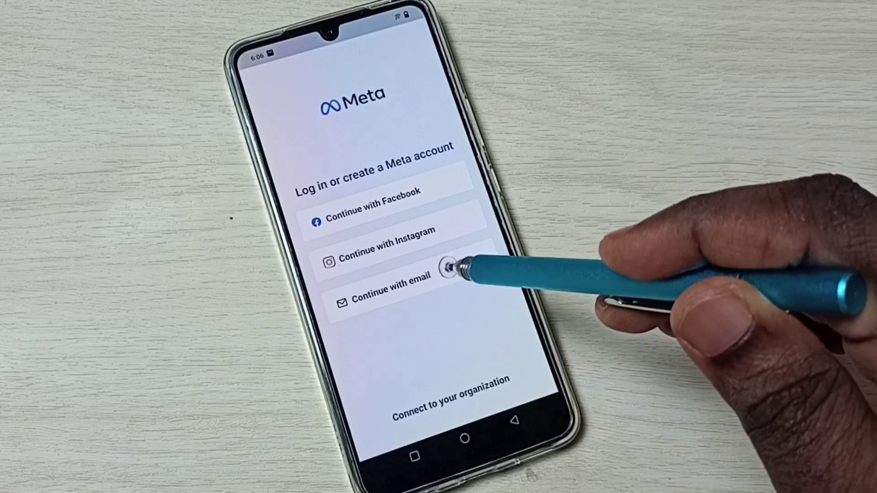
{"action": "left_click", "coordinate": [422, 271]}
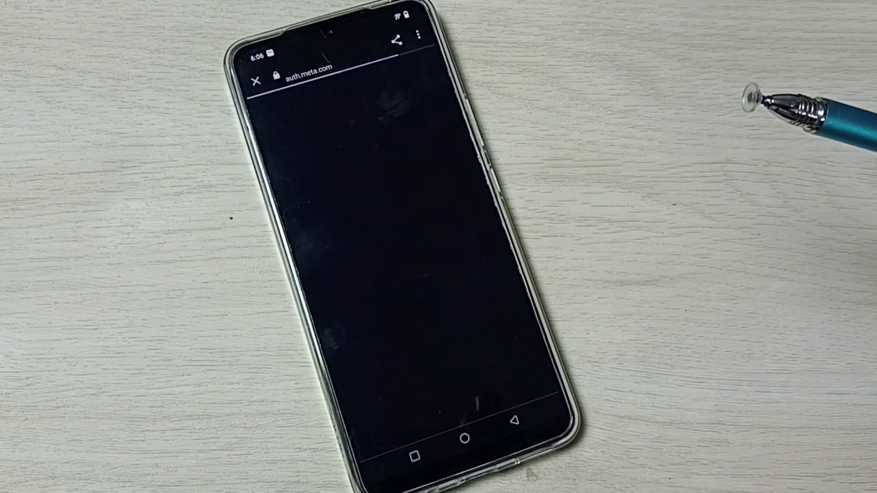
Enter and submit the email address, correcting the '.com' typo and resubmitting
{"action": "left_click", "coordinate": [443, 158]}
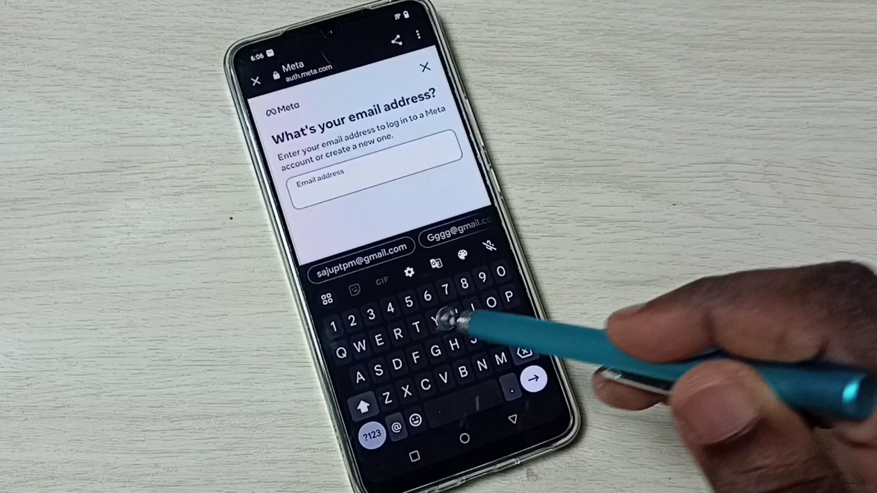
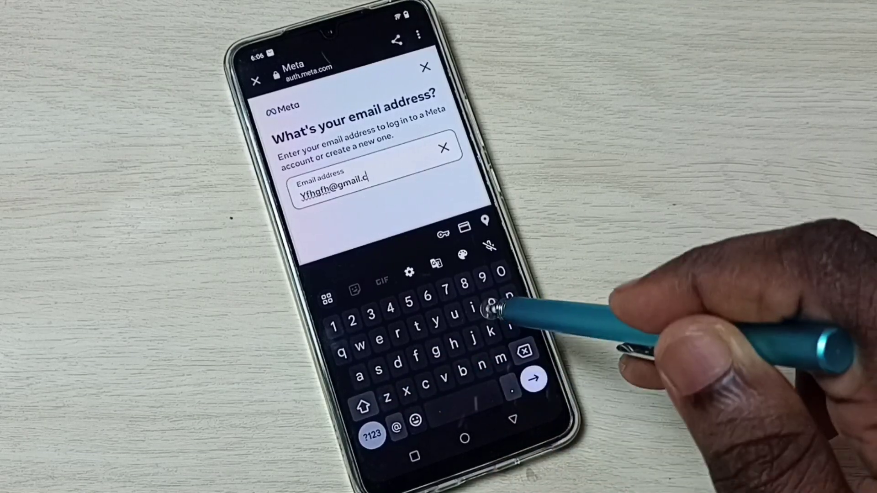
{"action": "left_click", "coordinate": [535, 373]}
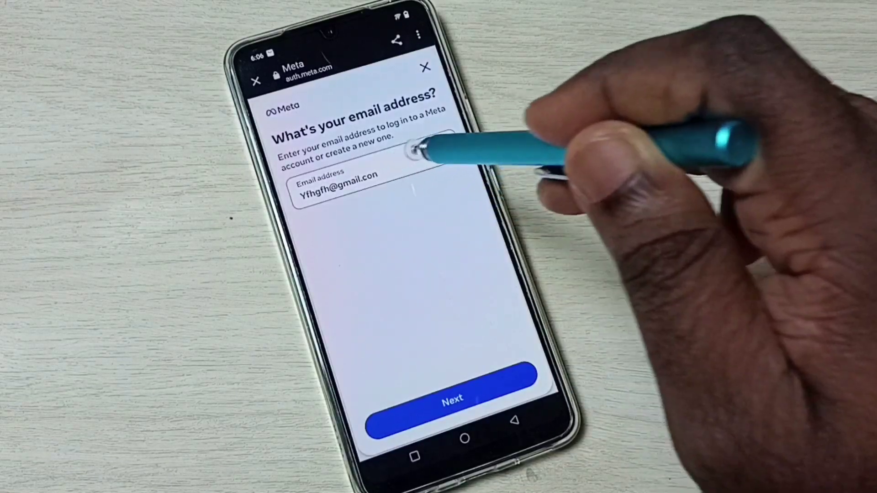
{"action": "left_click", "coordinate": [380, 182]}
{"action": "key", "text": "BackSpace"}
{"action": "type", "text": "m"}
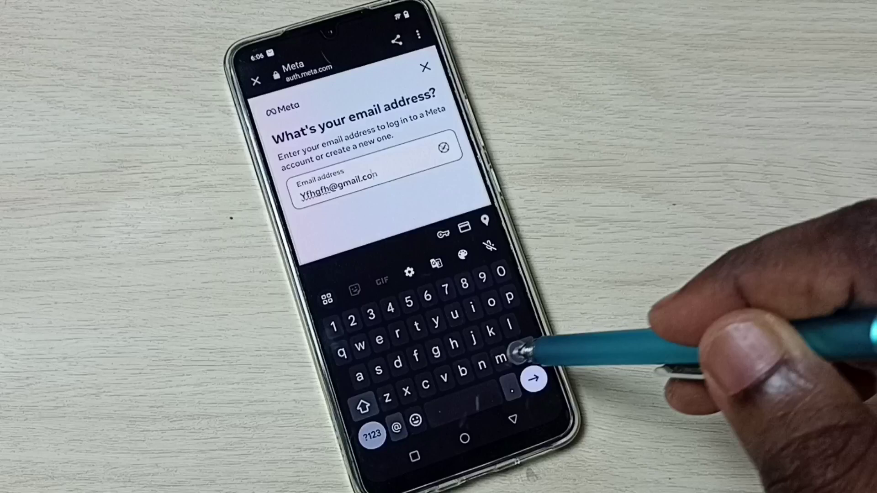
{"action": "left_click", "coordinate": [535, 378]}
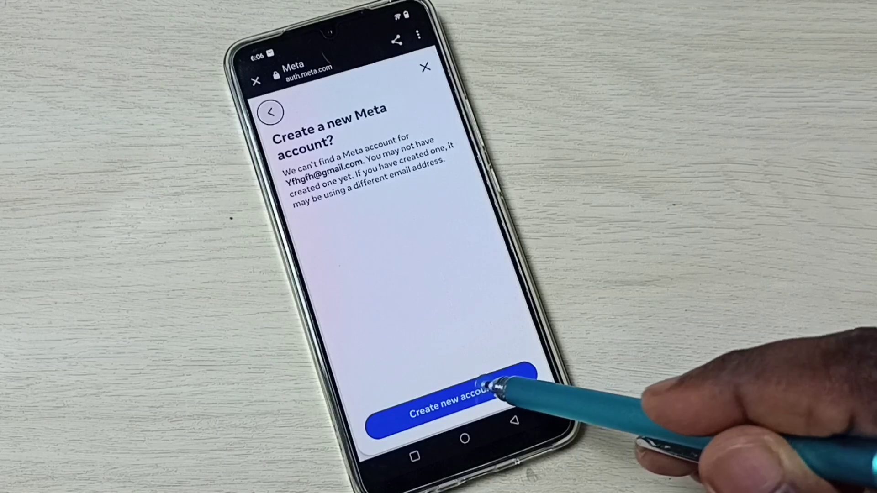
Choose 'Create new account' to start a new Meta account
{"action": "left_click", "coordinate": [492, 388]}
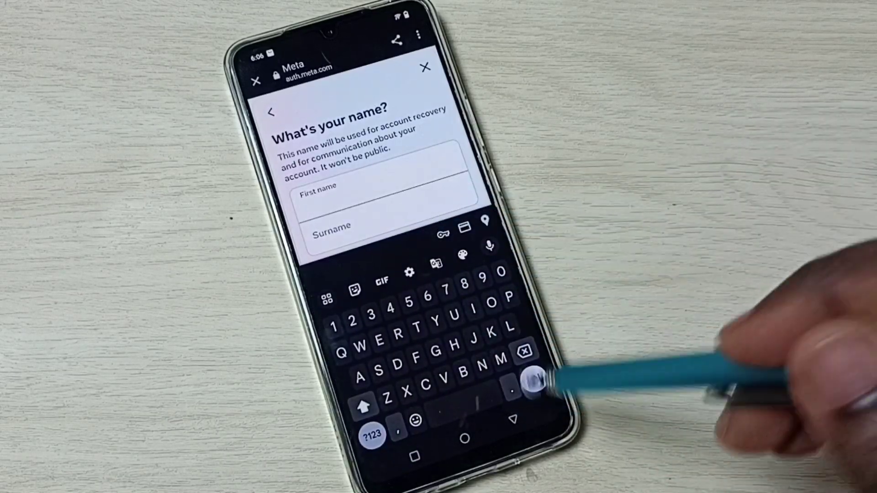